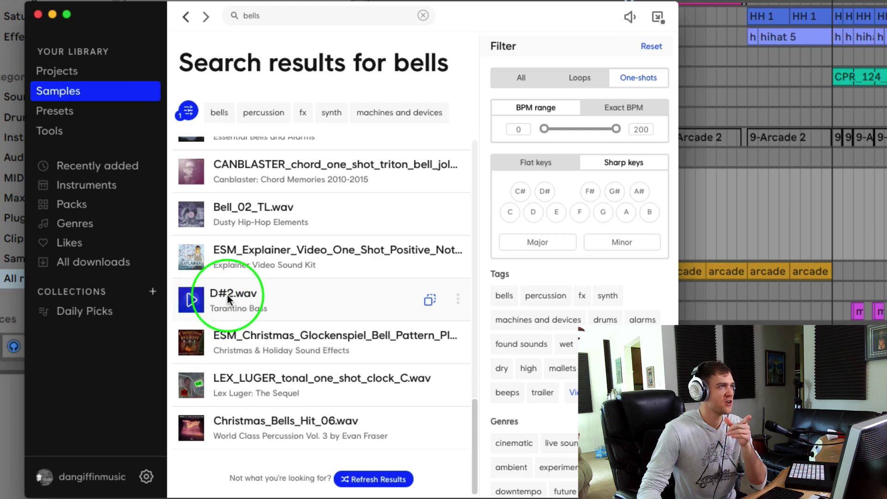
Step: Load the D#2.wav bell from Splice into a Simpler on a new track
{"action": "left_click_drag", "start_coordinate": [215, 290], "coordinate": [782, 498]}
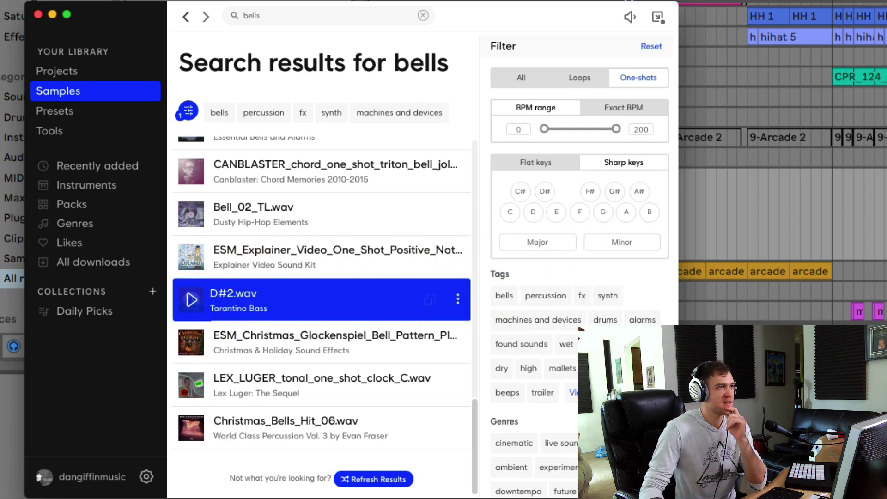
{"action": "left_click_drag", "start_coordinate": [528, 430], "coordinate": [525, 424]}
{"action": "left_click", "coordinate": [524, 423]}
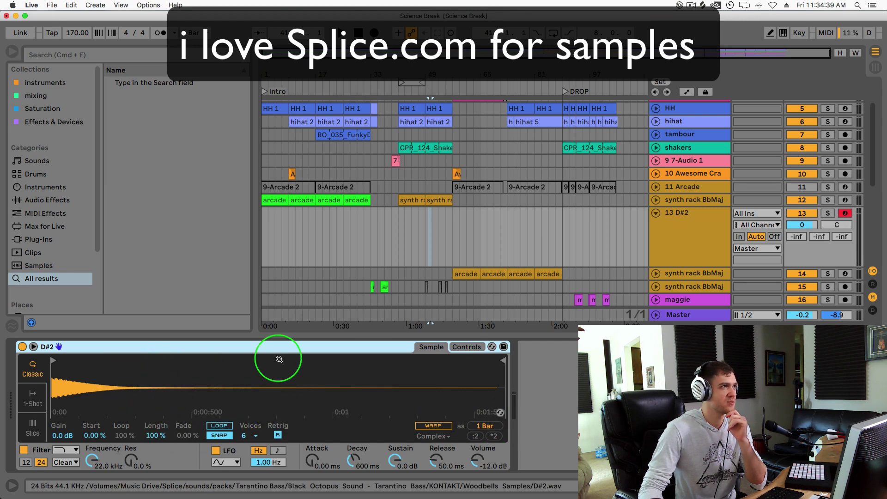
Step: Lower the Simpler's Transp control to -2 st
{"action": "left_click", "coordinate": [33, 188]}
{"action": "left_click", "coordinate": [125, 297]}
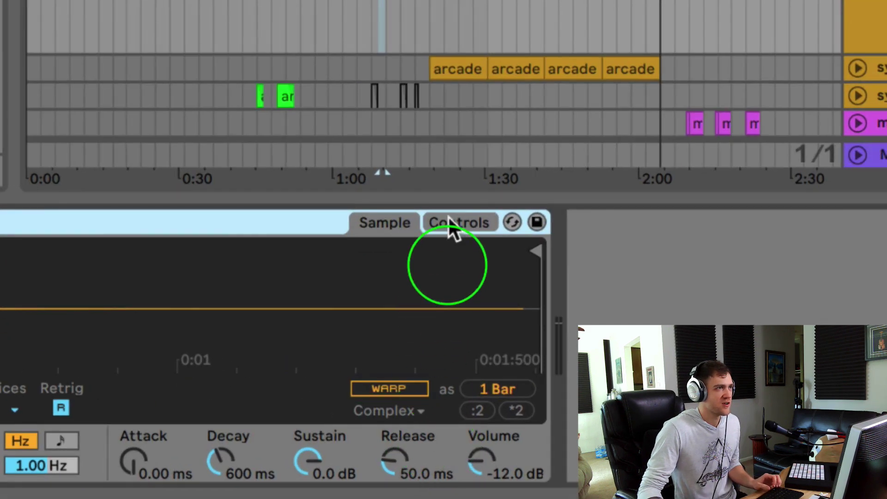
{"action": "left_click", "coordinate": [451, 268]}
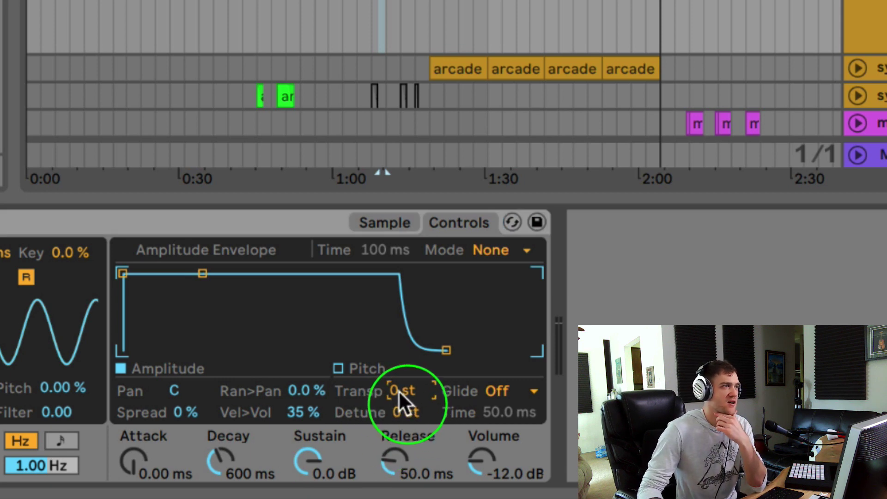
{"action": "left_click_drag", "start_coordinate": [398, 390], "coordinate": [400, 409]}
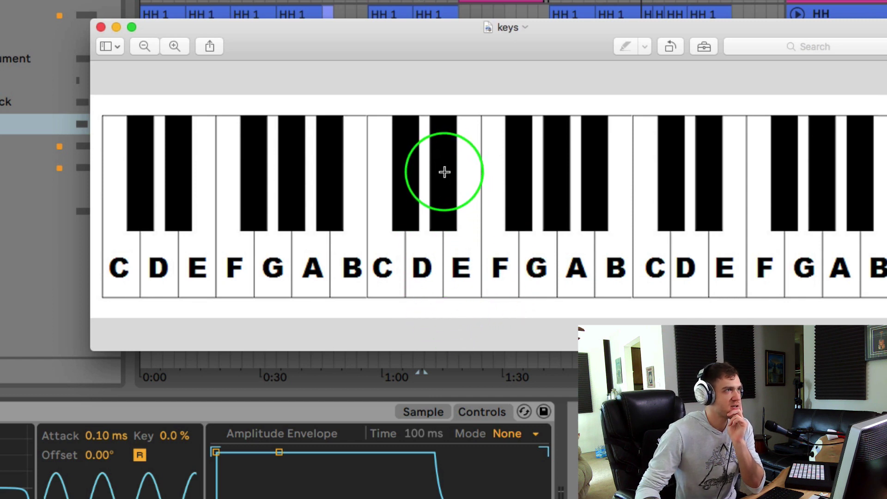
Step: Mark the D# key on the Preview keyboard chart, then clear the mark
{"action": "left_click_drag", "start_coordinate": [439, 167], "coordinate": [454, 208]}
{"action": "left_click", "coordinate": [450, 221]}
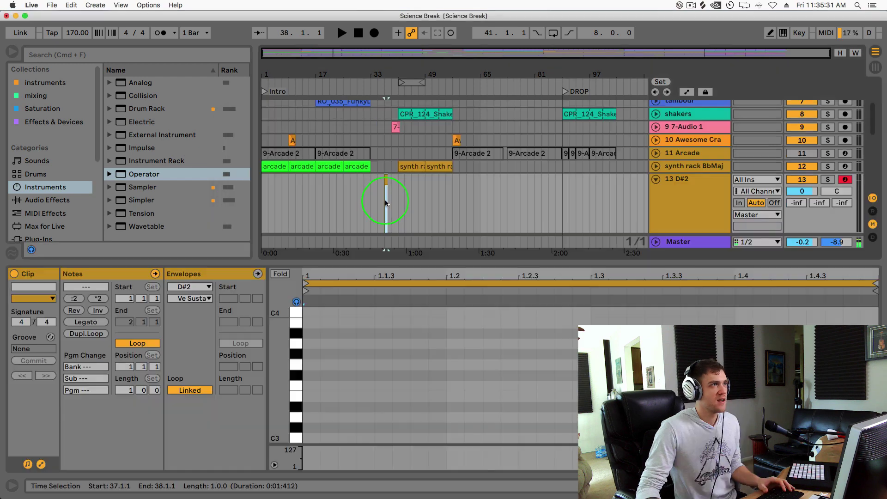
Step: Audition a low note of the D#2 bell in the clip's piano roll
{"action": "left_click", "coordinate": [306, 326]}
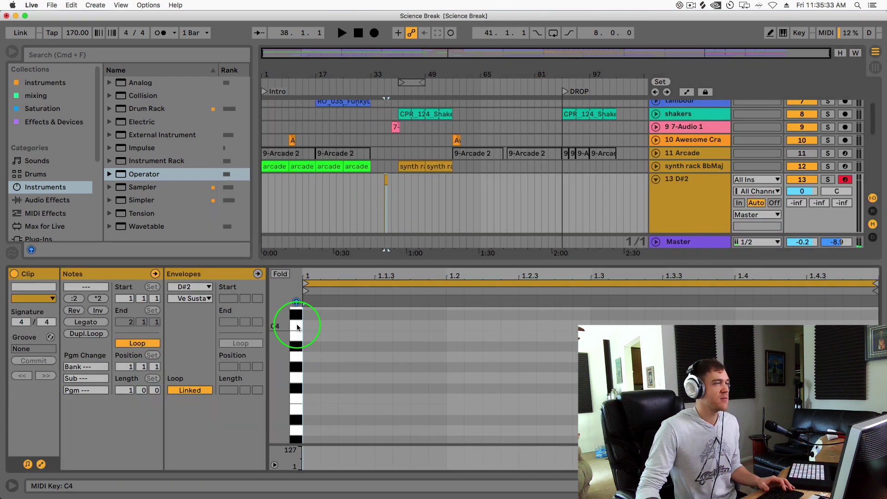
{"action": "scroll", "coordinate": [297, 424], "scroll_direction": "down", "scroll_amount": 2}
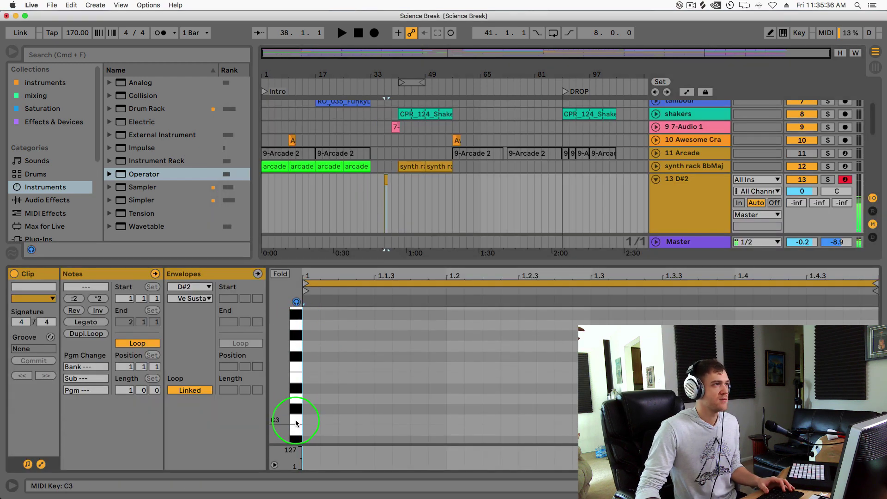
{"action": "scroll", "coordinate": [296, 423], "scroll_direction": "down", "scroll_amount": 2}
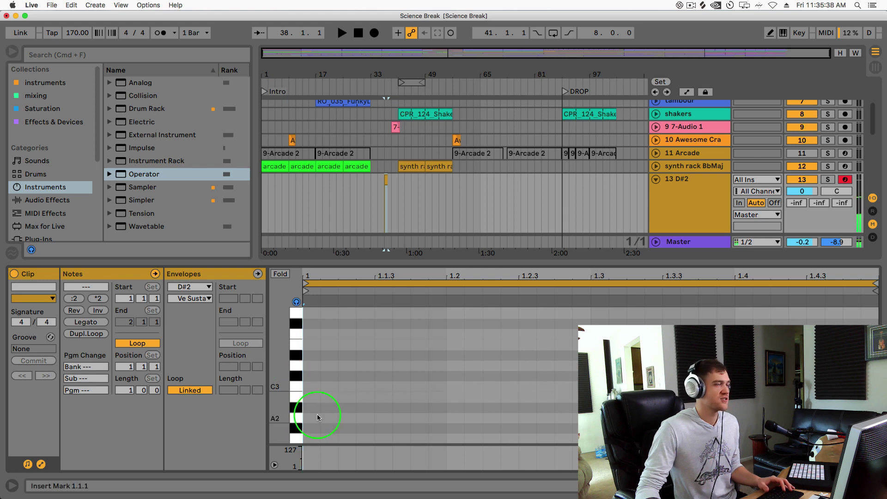
{"action": "left_click", "coordinate": [296, 379]}
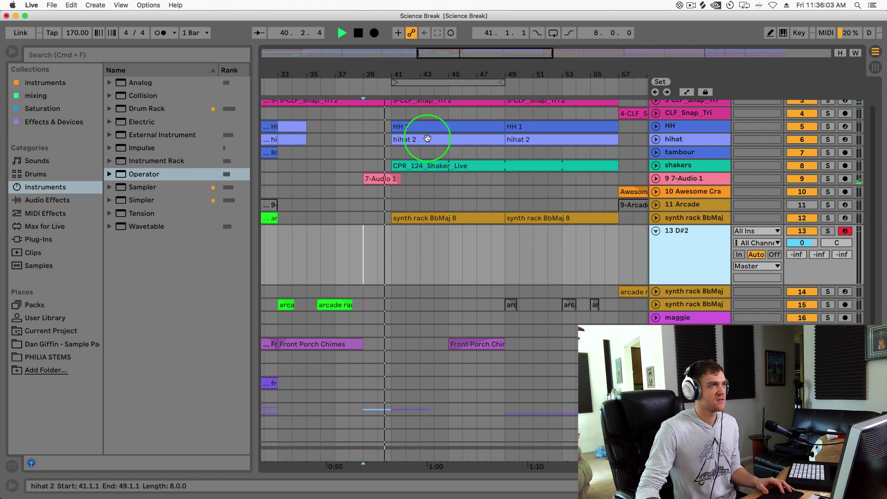
Step: Zoom the arrangement out to bars 17–81 and fold the 13 D#2 track
{"action": "left_click_drag", "start_coordinate": [531, 31], "coordinate": [527, 9]}
{"action": "double_click", "coordinate": [700, 218]}
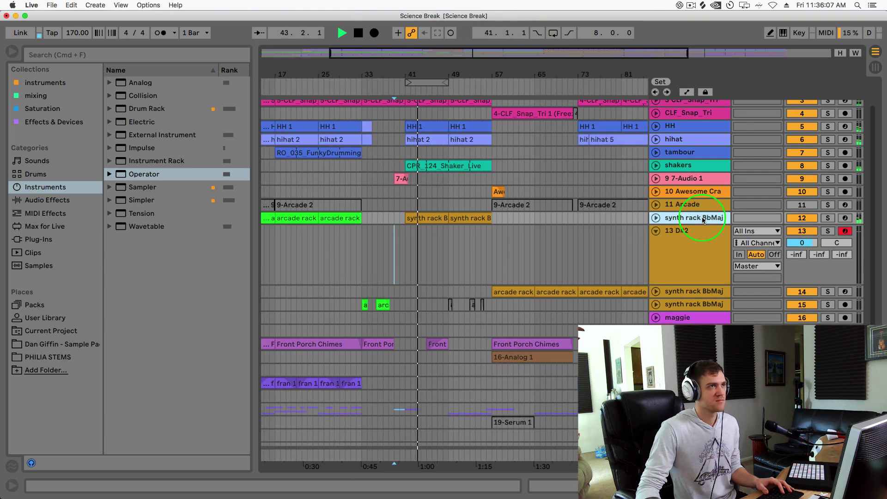
{"action": "scroll", "coordinate": [536, 273], "scroll_direction": "down", "scroll_amount": 2}
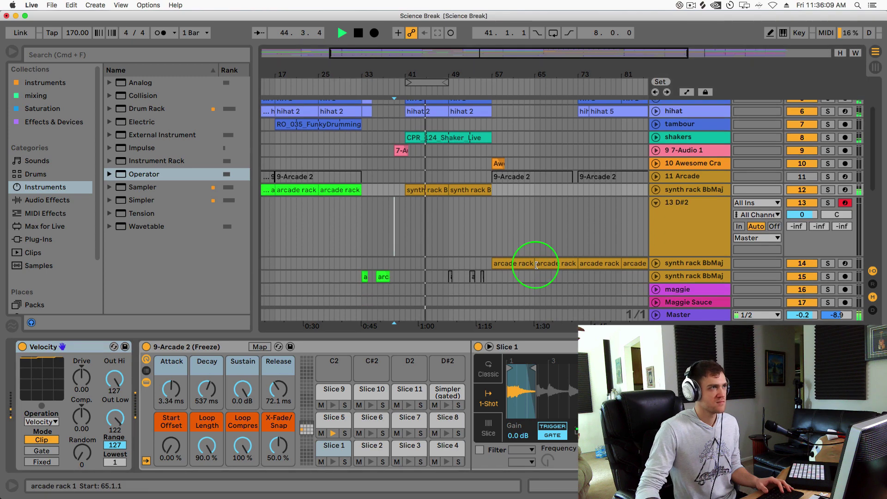
{"action": "left_click", "coordinate": [659, 202]}
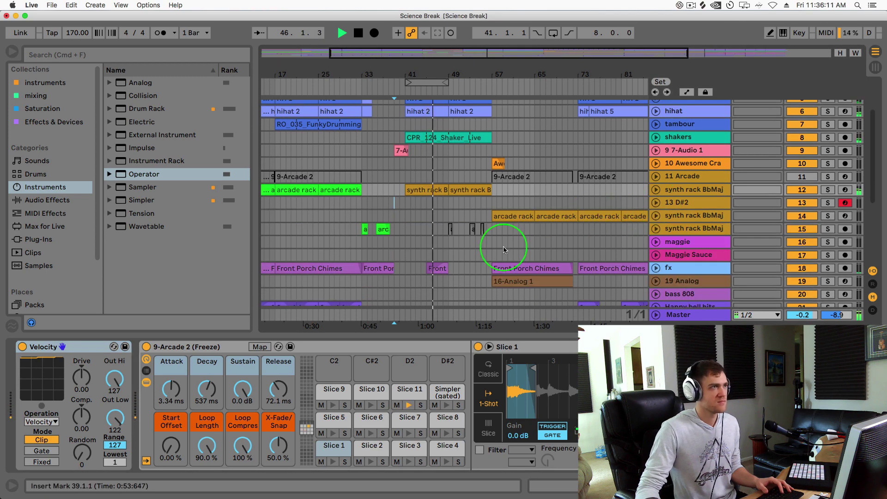
{"action": "scroll", "coordinate": [501, 259], "scroll_direction": "down", "scroll_amount": 3}
{"action": "scroll", "coordinate": [500, 267], "scroll_direction": "up", "scroll_amount": 3}
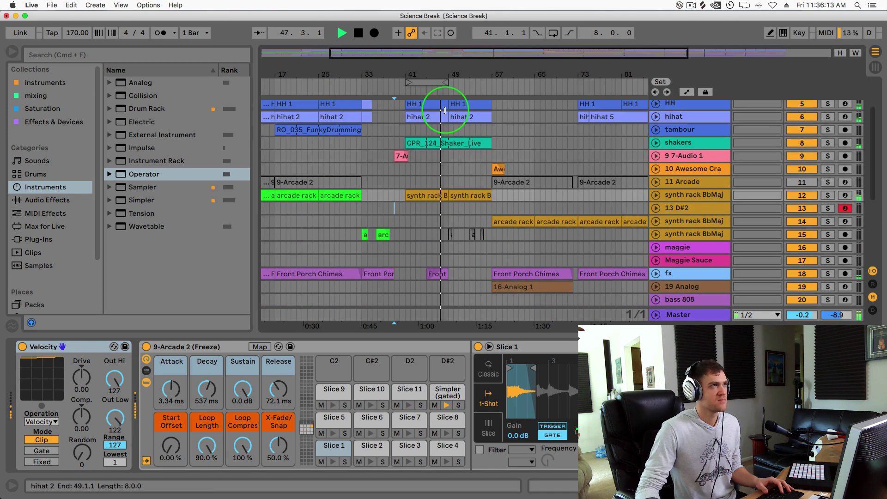
{"action": "left_click_drag", "start_coordinate": [422, 74], "coordinate": [431, 146]}
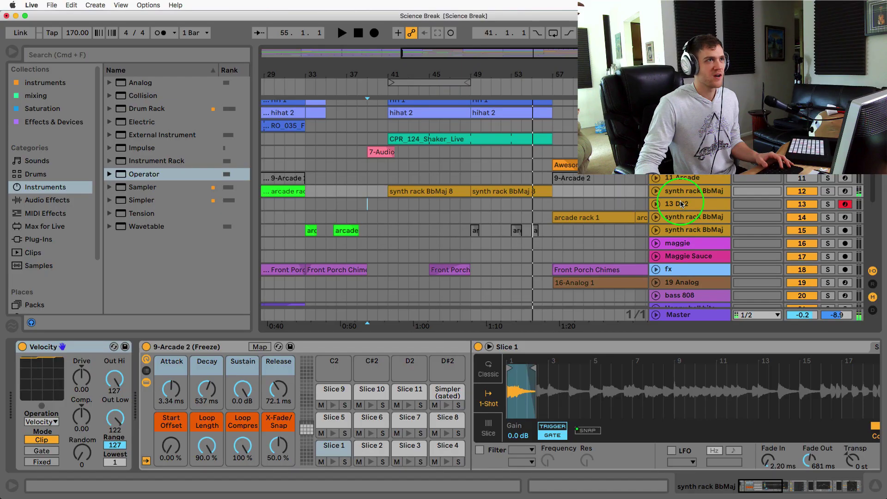
Step: Add an Arpeggiator before the Simpler on the 13 D#2 track
{"action": "left_click", "coordinate": [622, 208]}
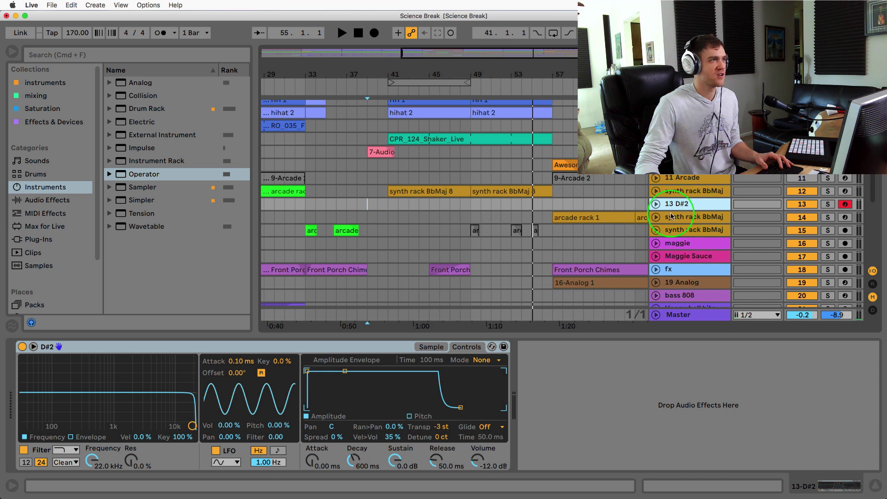
{"action": "left_click", "coordinate": [45, 213]}
{"action": "double_click", "coordinate": [150, 82]}
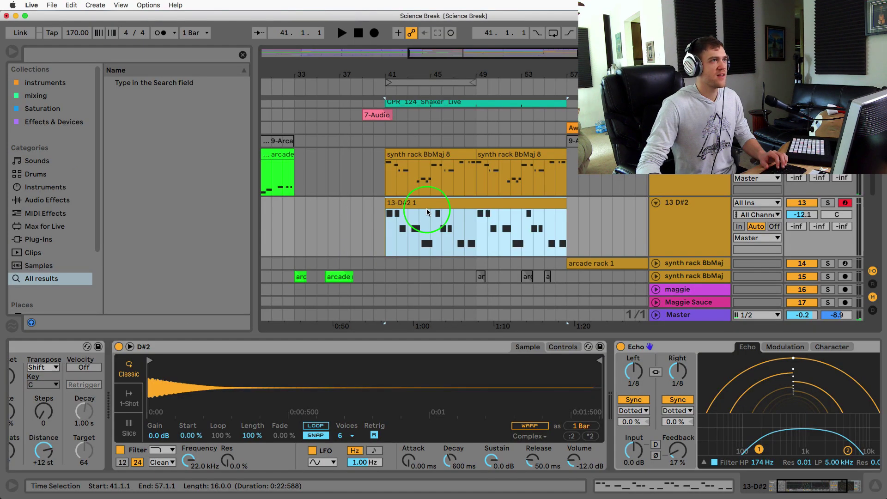
Step: Select the 13-D#2 1 clip and set the Arpeggiator style to UpDown
{"action": "left_click", "coordinate": [437, 204]}
{"action": "left_click", "coordinate": [455, 204]}
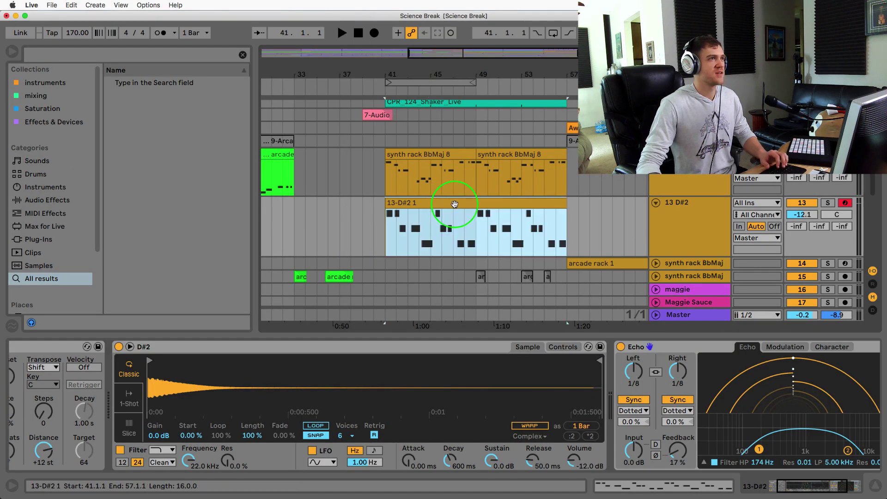
{"action": "left_click", "coordinate": [373, 231]}
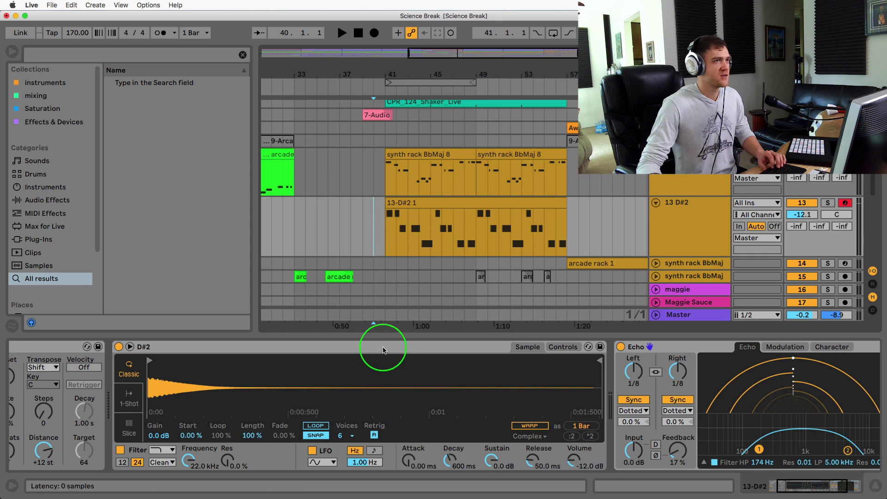
{"action": "scroll", "coordinate": [138, 370], "scroll_direction": "left", "scroll_amount": 3}
{"action": "left_click", "coordinate": [49, 366]}
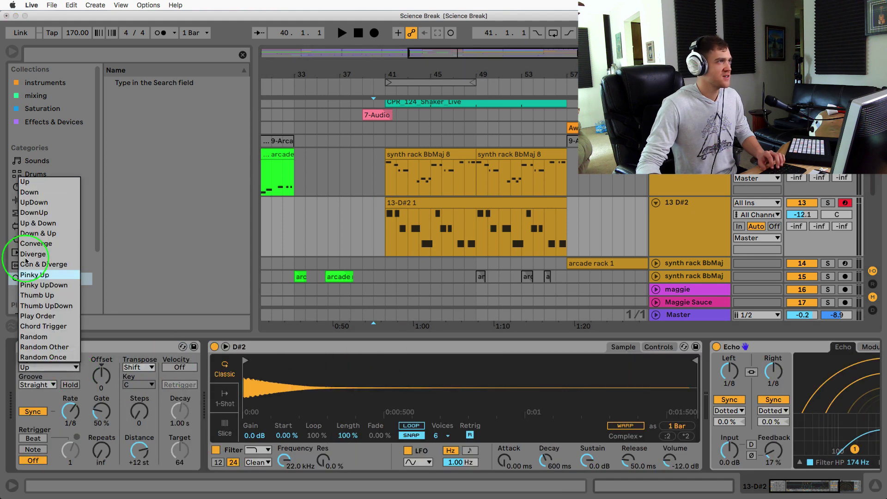
{"action": "left_click", "coordinate": [33, 202]}
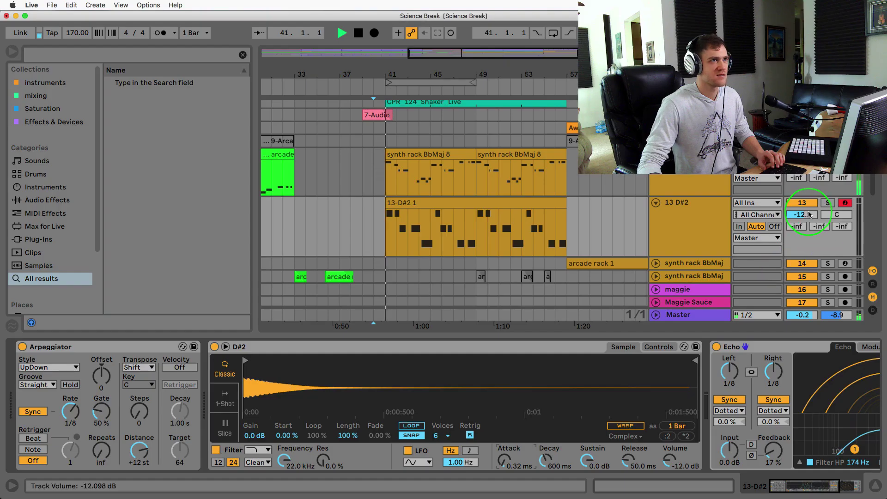
Step: Adjust track 13's volume and bring the Echo device into view
{"action": "left_click", "coordinate": [807, 216]}
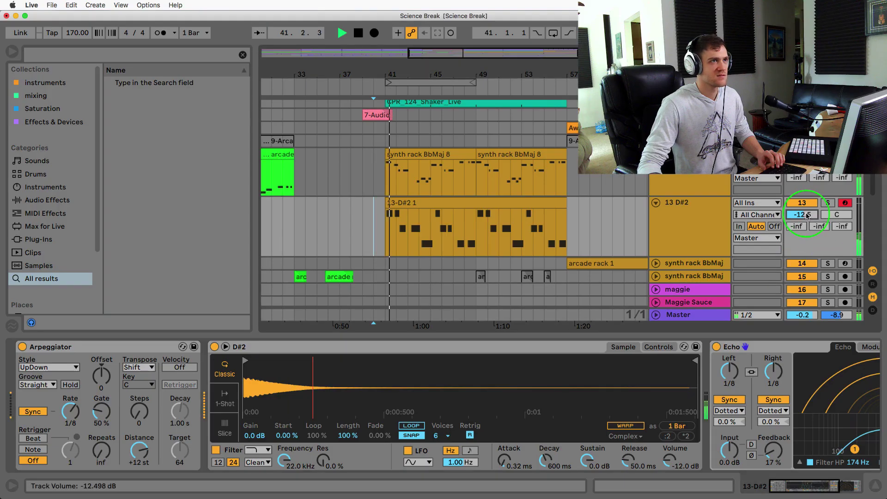
{"action": "left_click", "coordinate": [744, 442]}
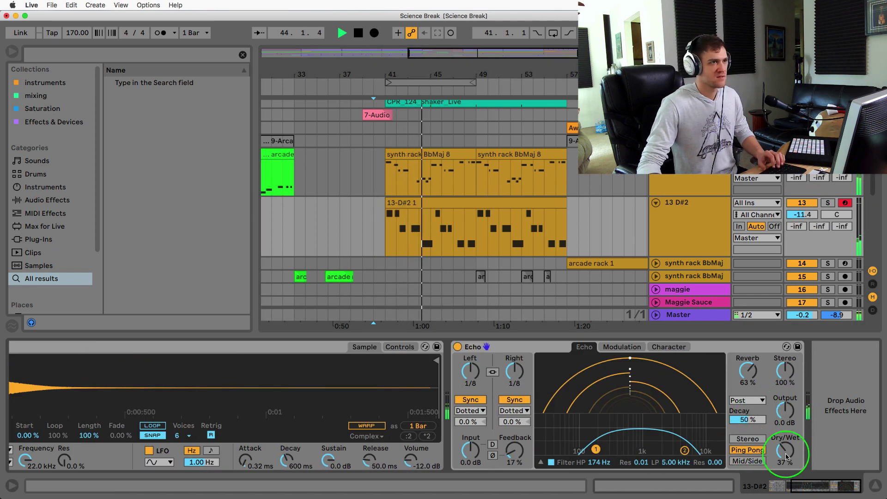
{"action": "scroll", "coordinate": [629, 439], "scroll_direction": "left", "scroll_amount": 3}
{"action": "scroll", "coordinate": [624, 444], "scroll_direction": "left", "scroll_amount": 2}
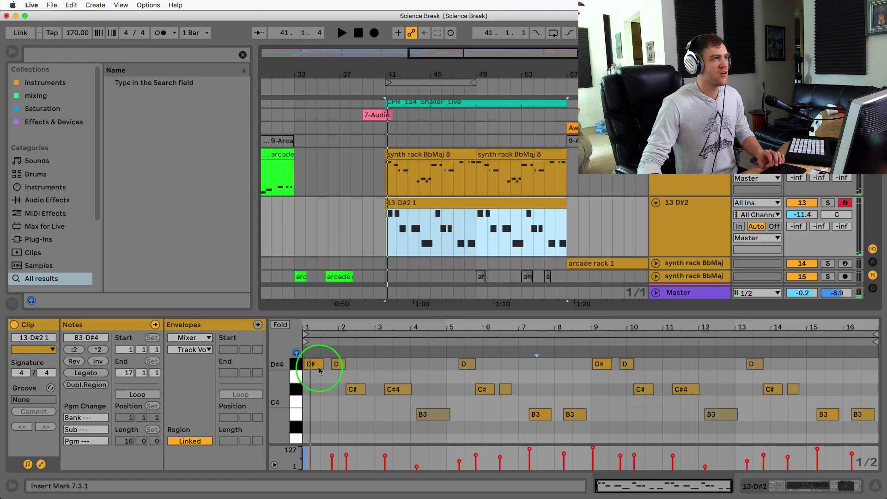
Step: Enable note preview, then show the D#2 track's devices and Simpler waveform
{"action": "left_click", "coordinate": [296, 352]}
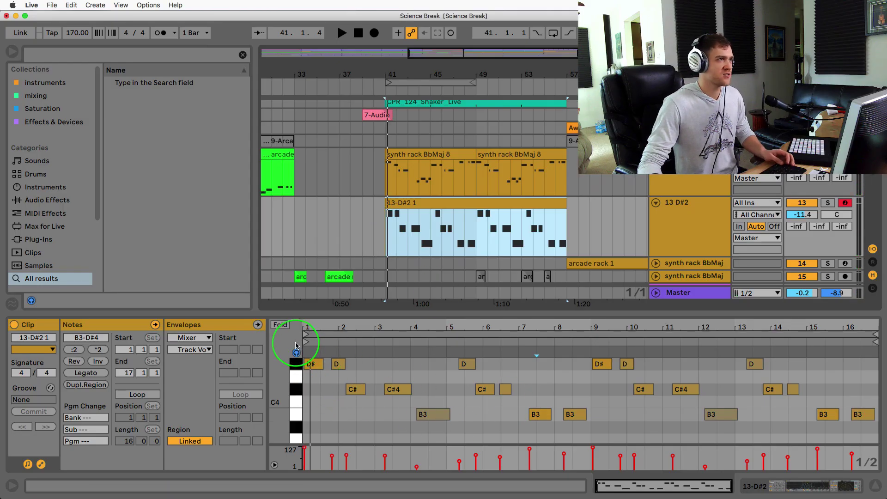
{"action": "key", "text": "shift+Tab"}
{"action": "left_click", "coordinate": [264, 377]}
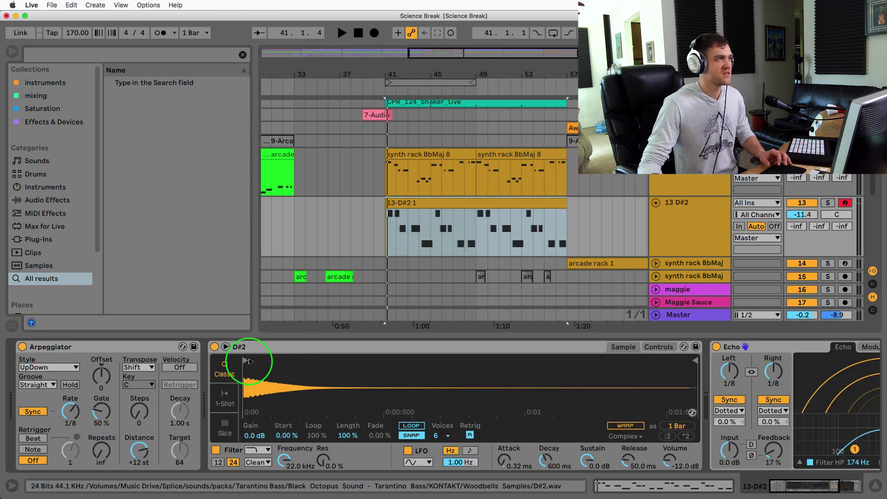